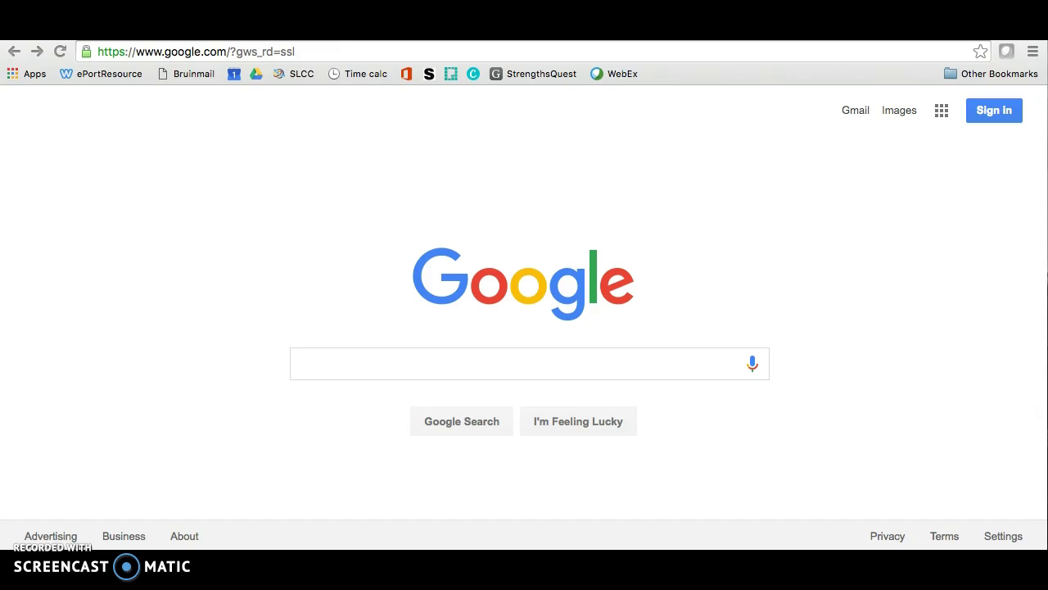
Step: Go to eportresource.weebly.com and open its Tutorials page
left_click(348, 56)
type("e")
key("Return")
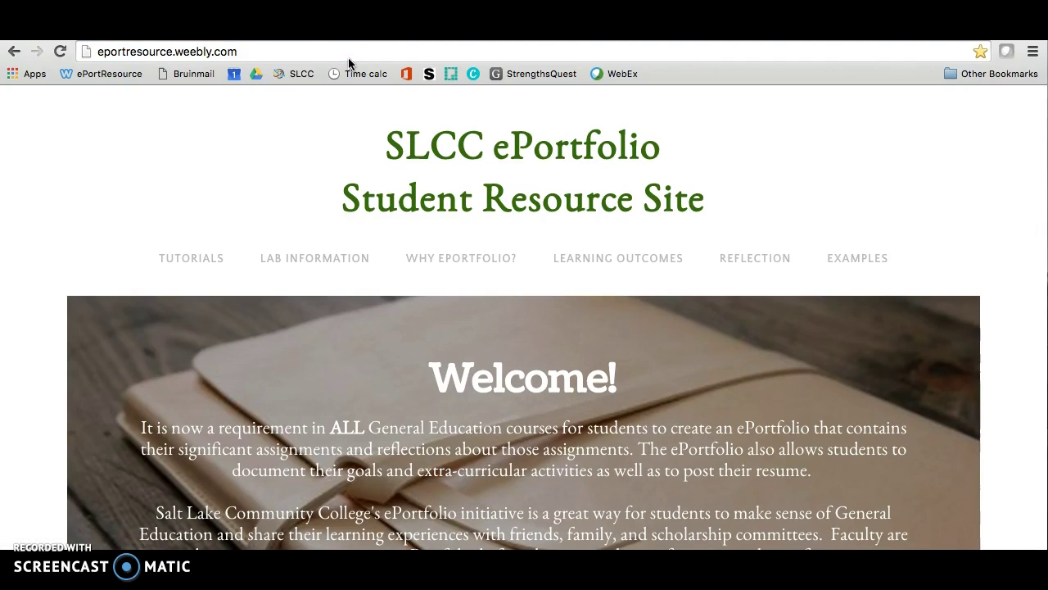
left_click(205, 262)
Step: Open the platform benefits and drawbacks page and scroll through the Weebly, Jimdo, Wix and WordPress table
scroll(366, 368, "down", 7)
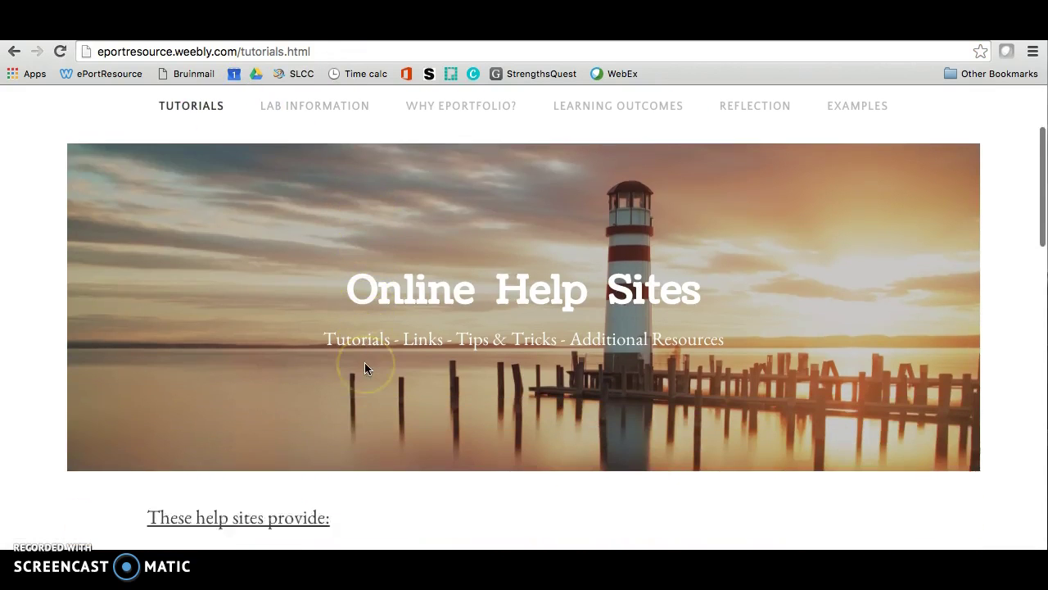
left_click(368, 324)
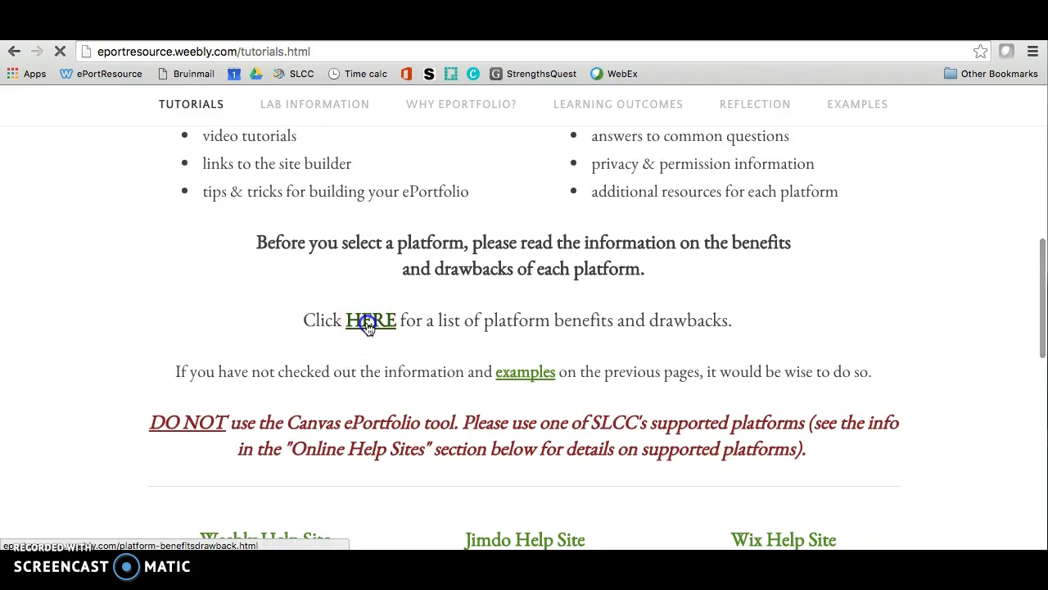
scroll(417, 368, "down", 2)
scroll(418, 369, "down", 4)
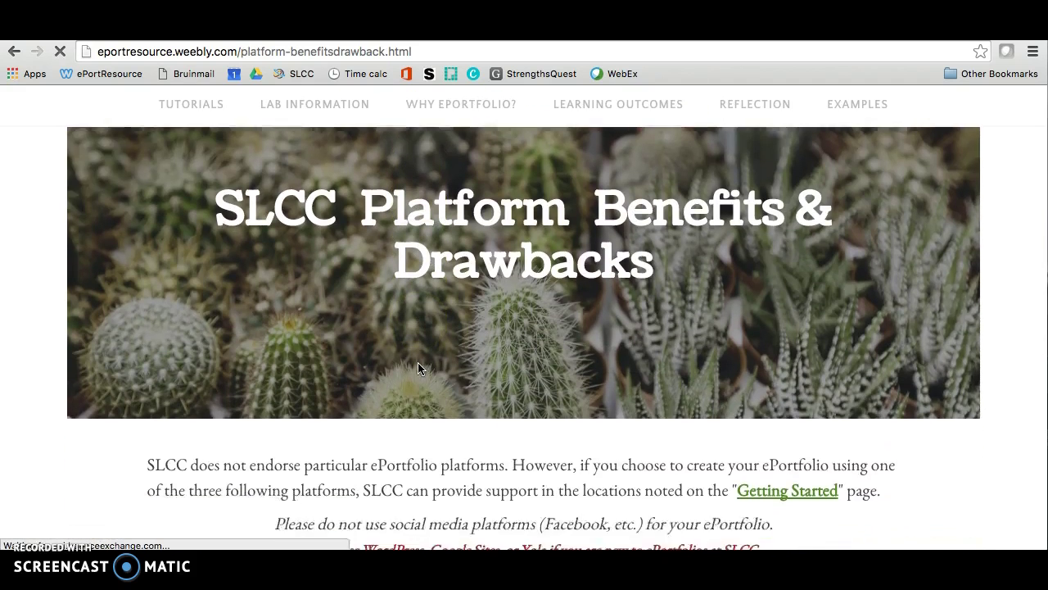
scroll(418, 368, "down", 4)
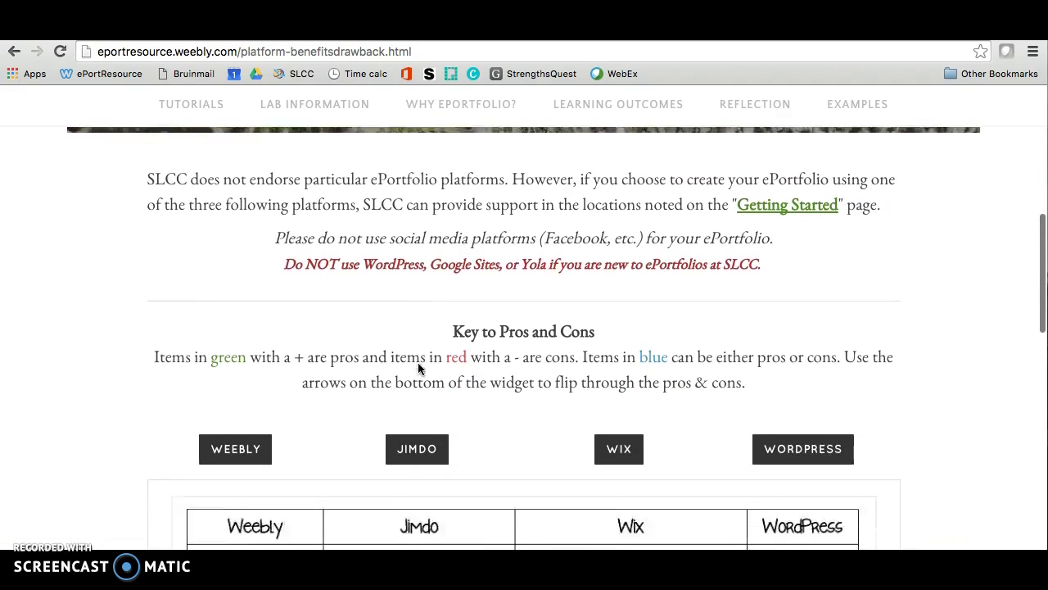
scroll(418, 368, "down", 1)
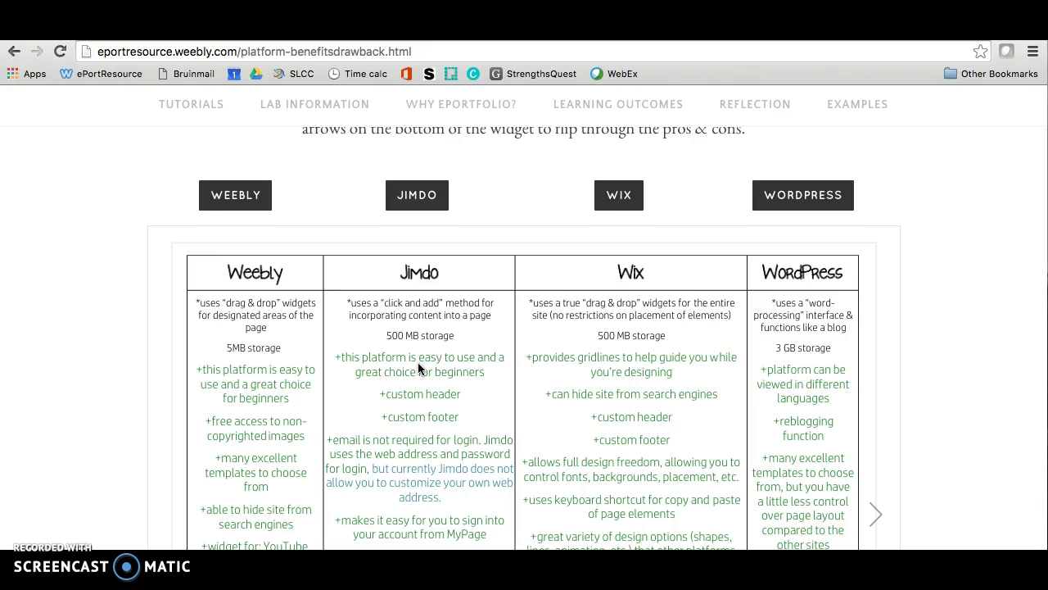
scroll(419, 368, "down", 3)
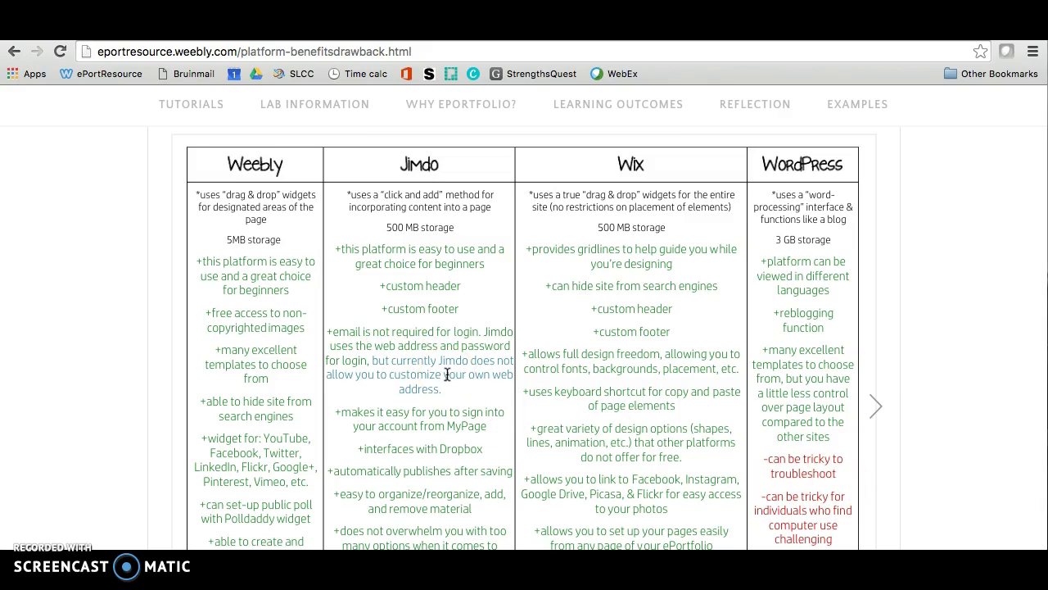
scroll(446, 374, "up", 5)
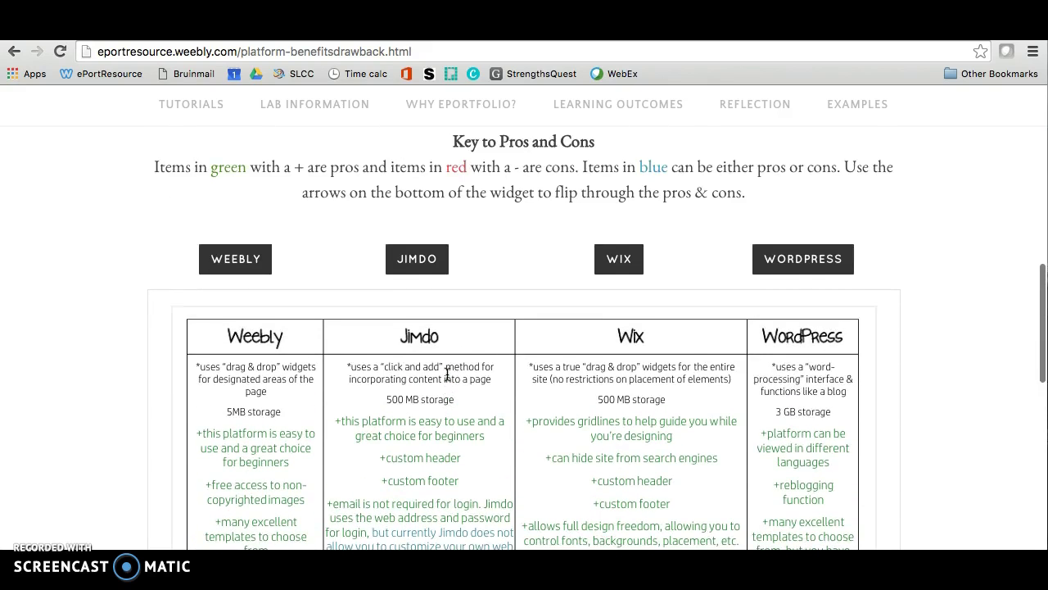
left_click(238, 263)
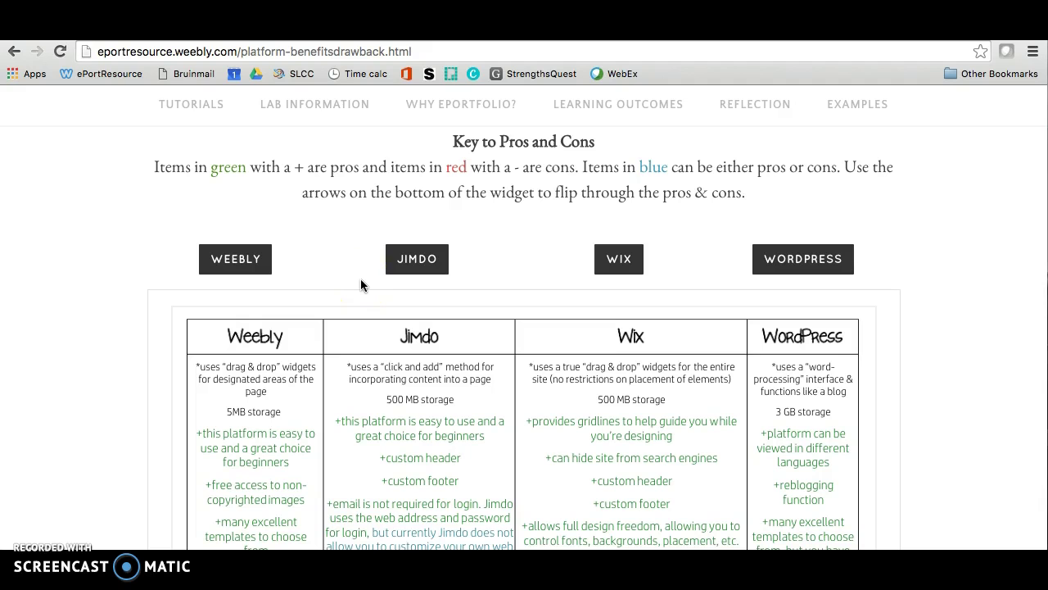
left_click(187, 106)
scroll(423, 370, "down", 12)
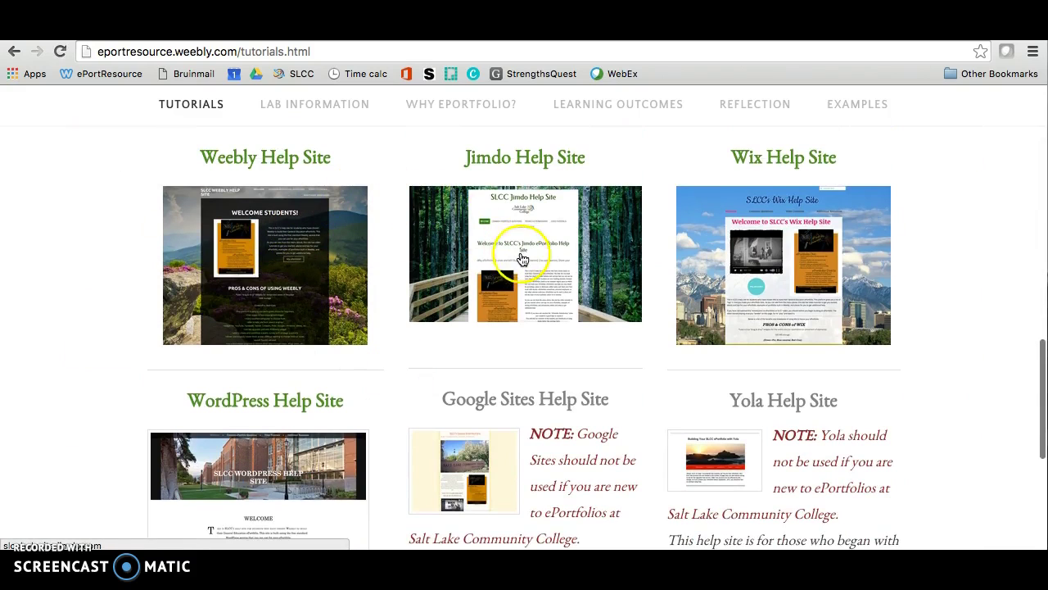
scroll(450, 218, "up", 5)
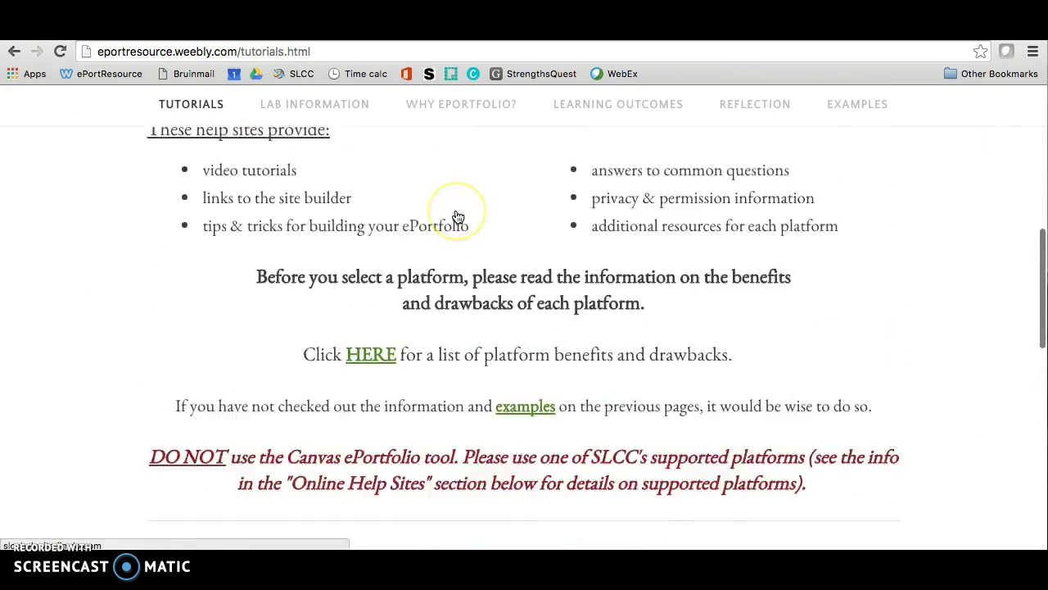
scroll(455, 217, "down", 5)
scroll(458, 220, "up", 10)
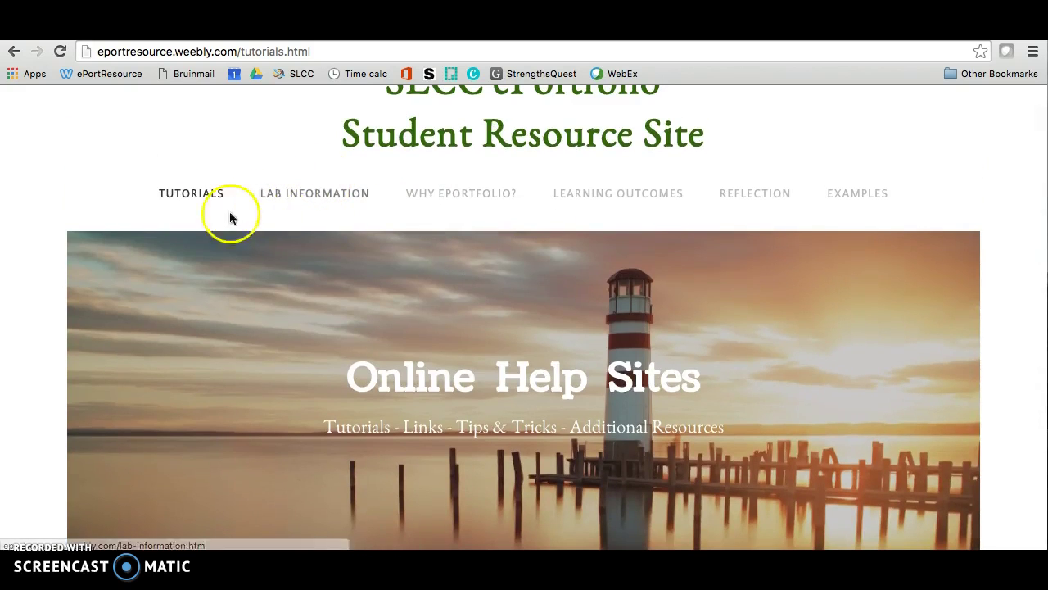
scroll(323, 335, "down", 1)
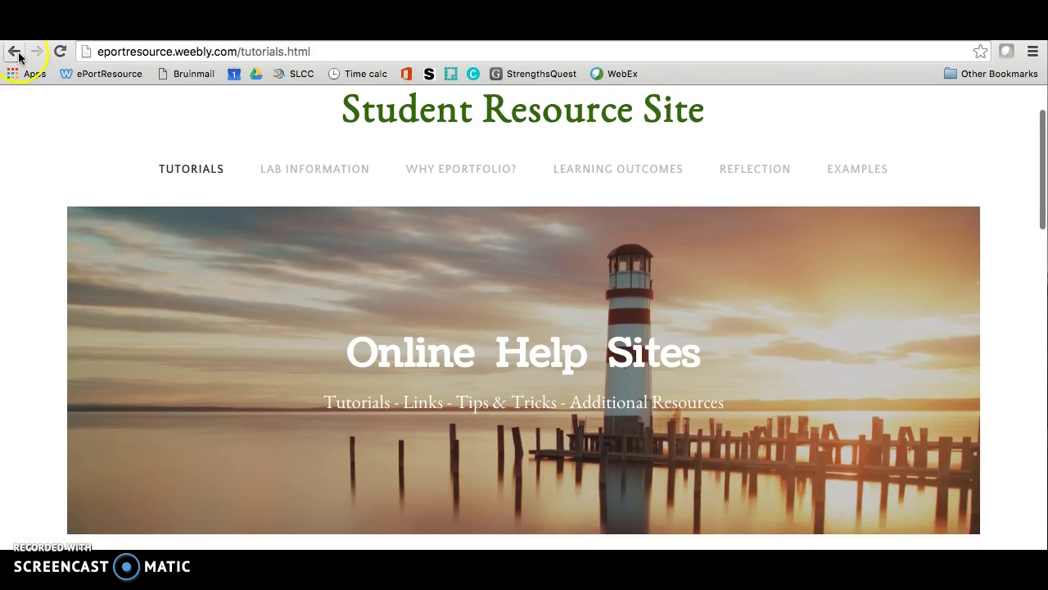
left_click(14, 51)
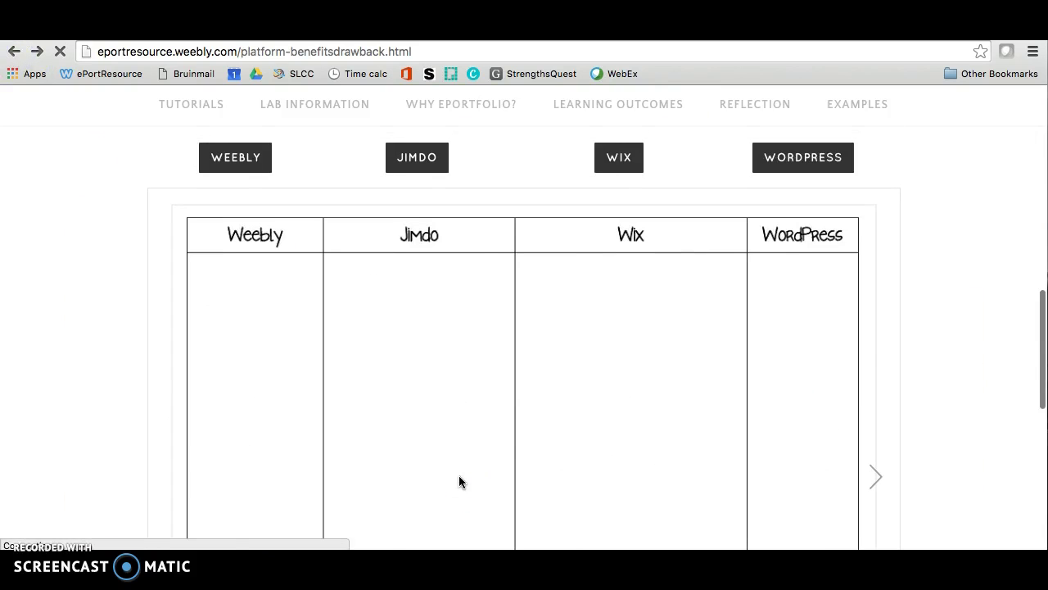
left_click(819, 161)
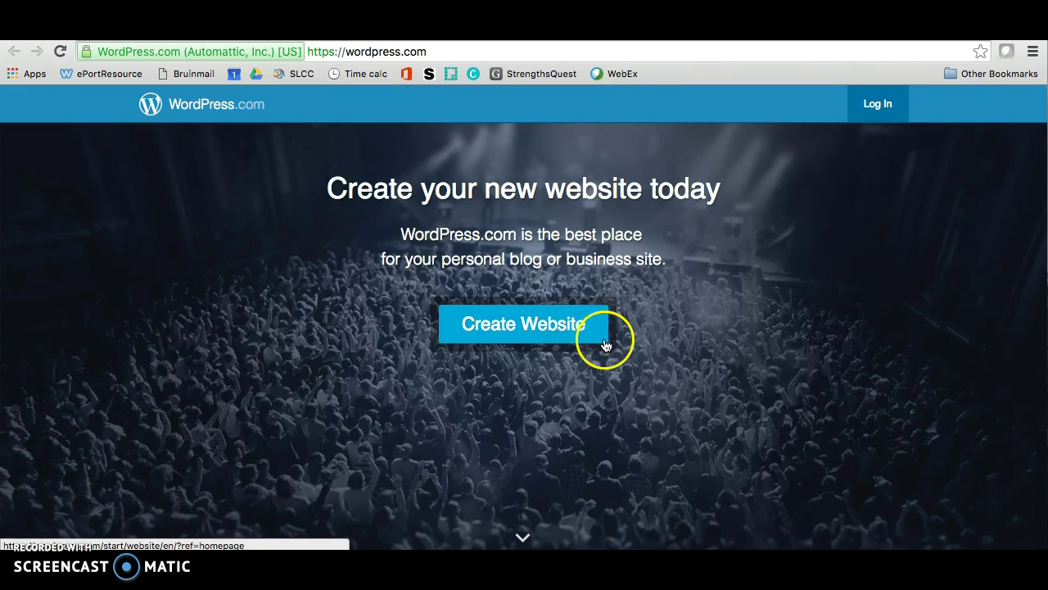
Step: Start a new website with Education & Organizations > College Education as its topic
left_click(562, 325)
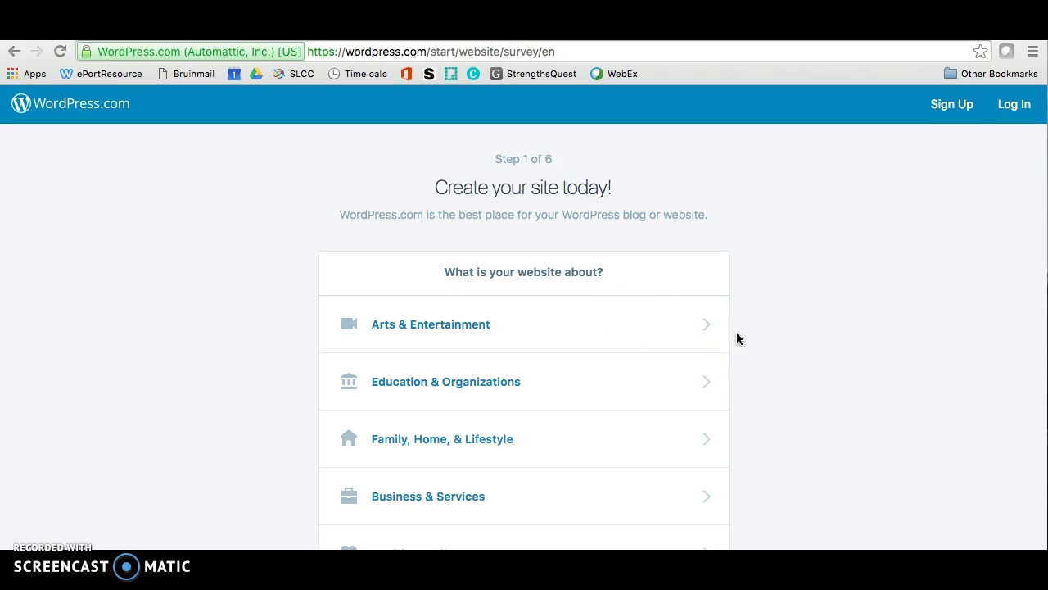
scroll(737, 334, "down", 3)
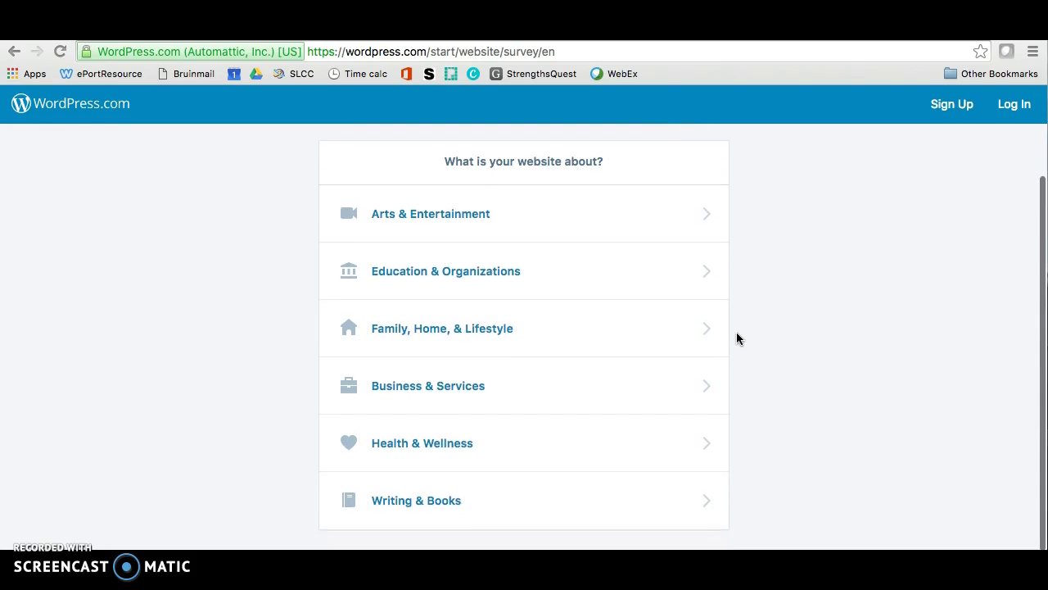
left_click(516, 277)
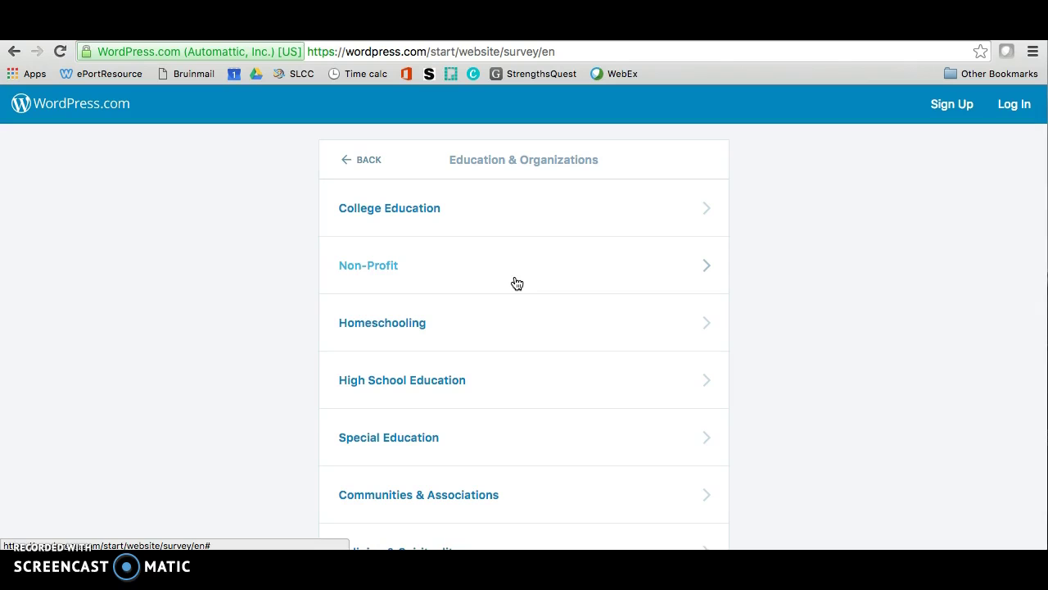
scroll(514, 283, "down", 1)
left_click(503, 166)
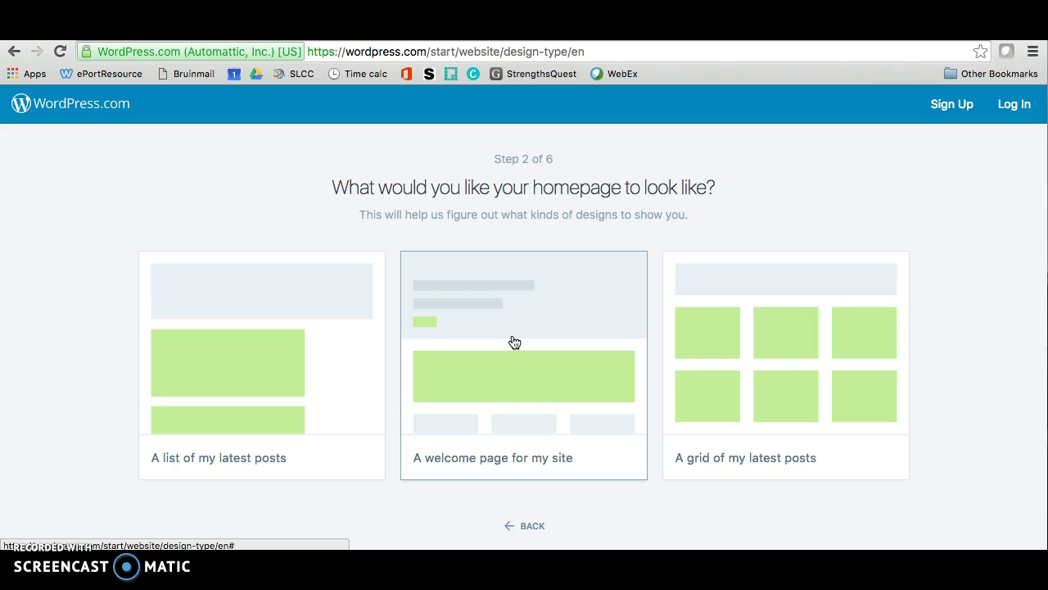
scroll(514, 341, "down", 1)
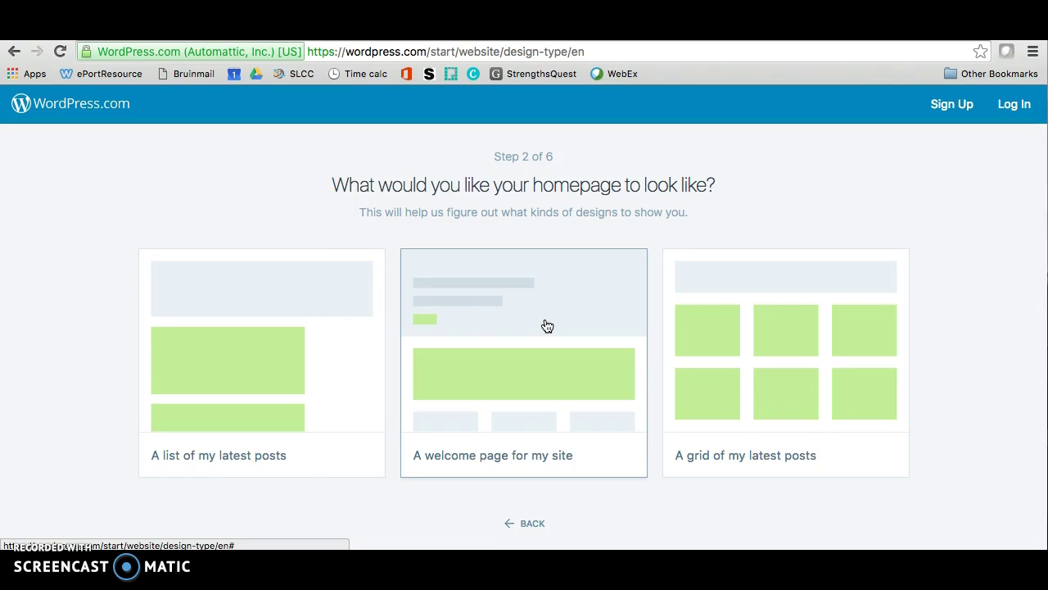
left_click(547, 326)
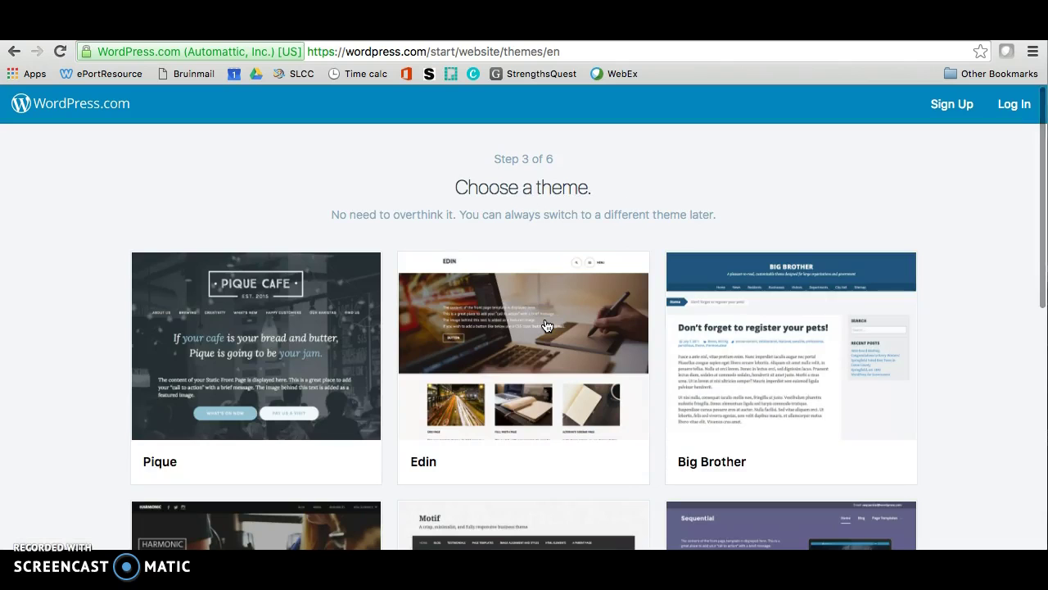
scroll(547, 326, "down", 3)
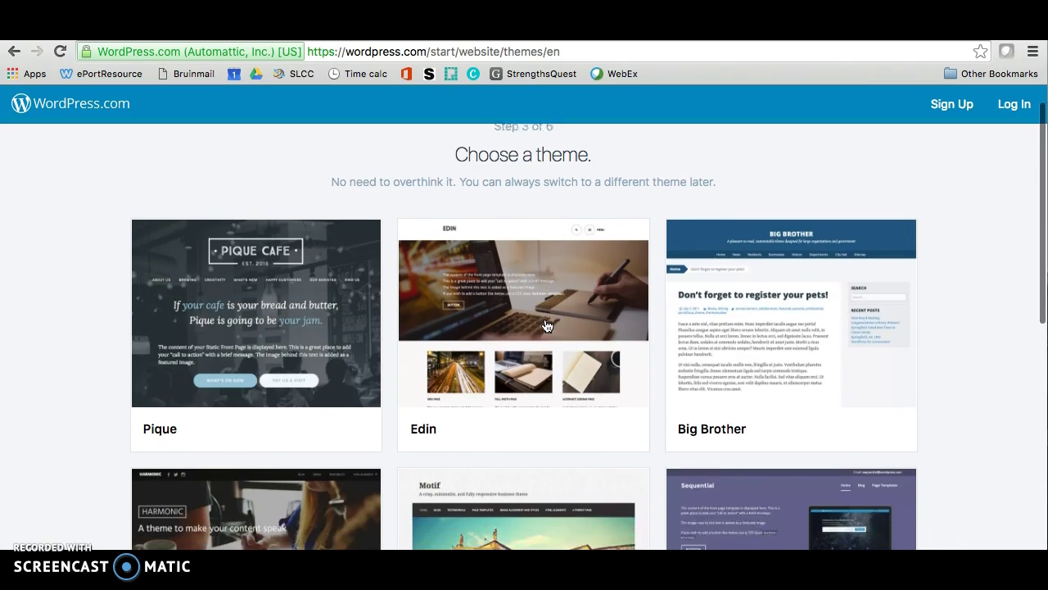
scroll(547, 326, "down", 2)
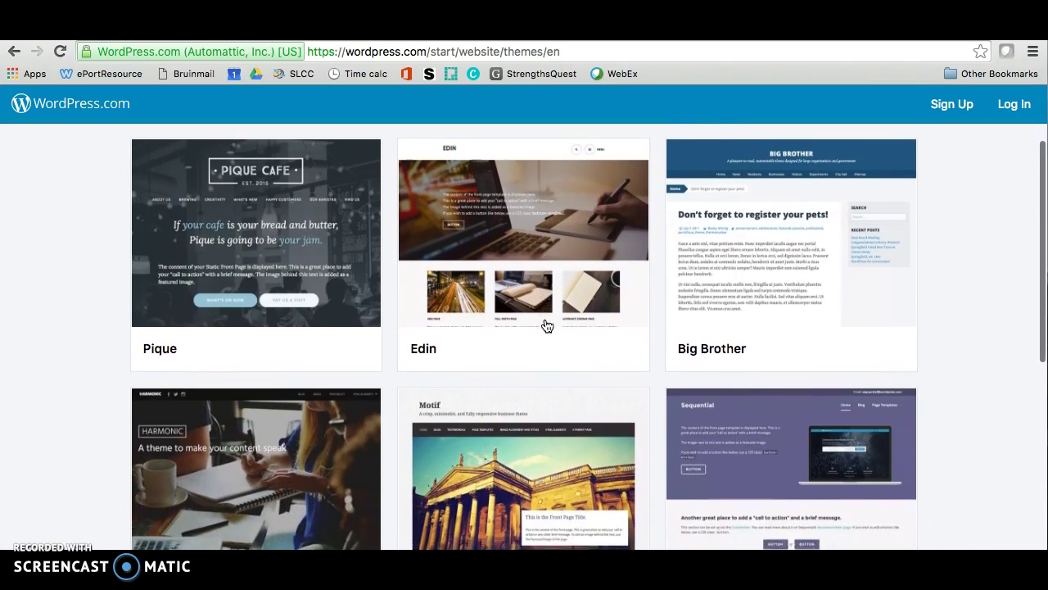
scroll(547, 326, "down", 3)
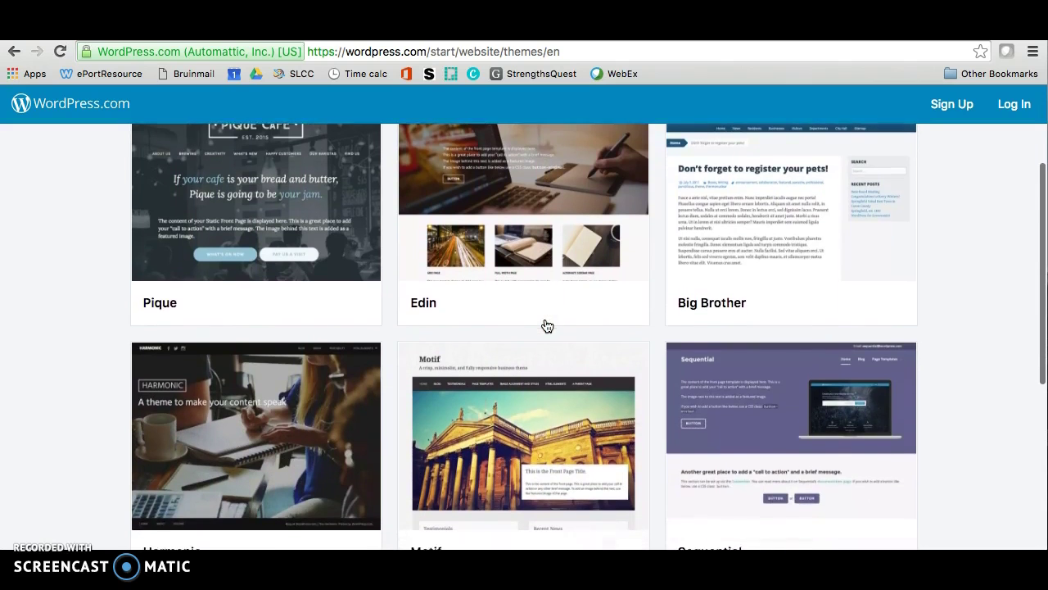
scroll(547, 326, "down", 4)
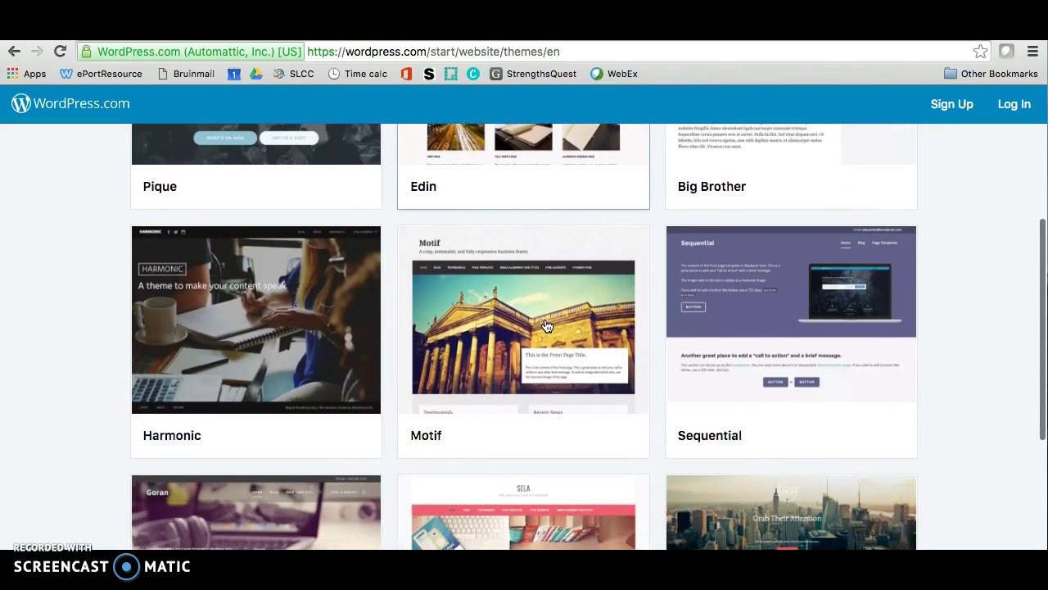
scroll(547, 326, "down", 5)
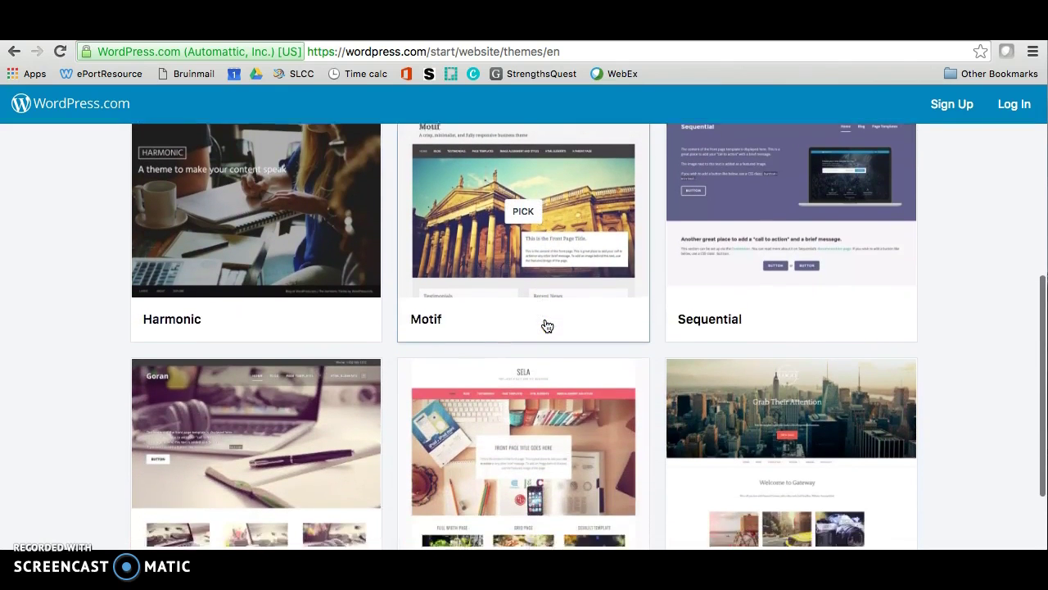
scroll(547, 326, "down", 1)
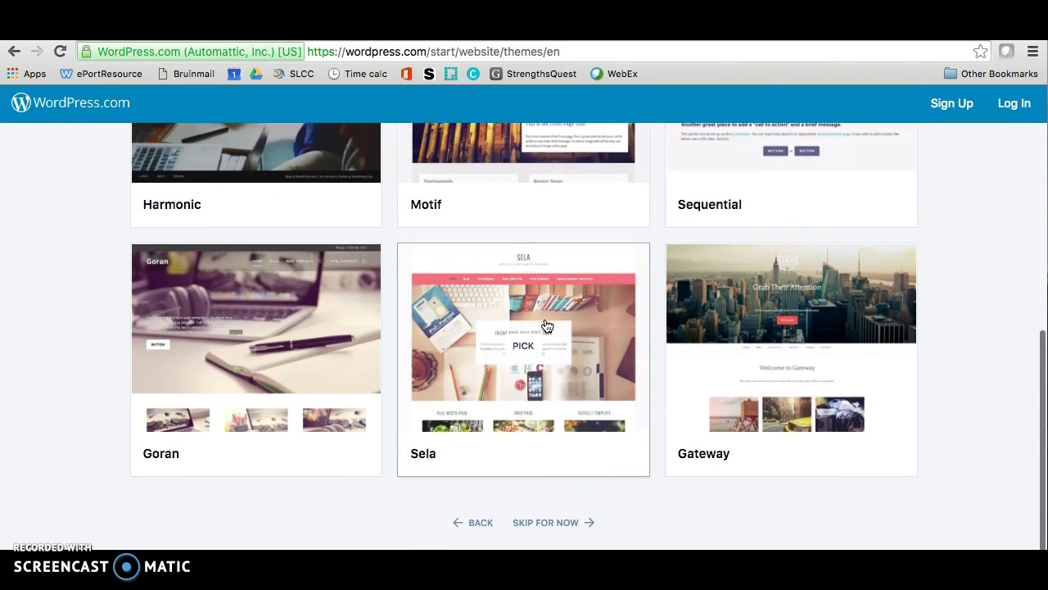
left_click(575, 526)
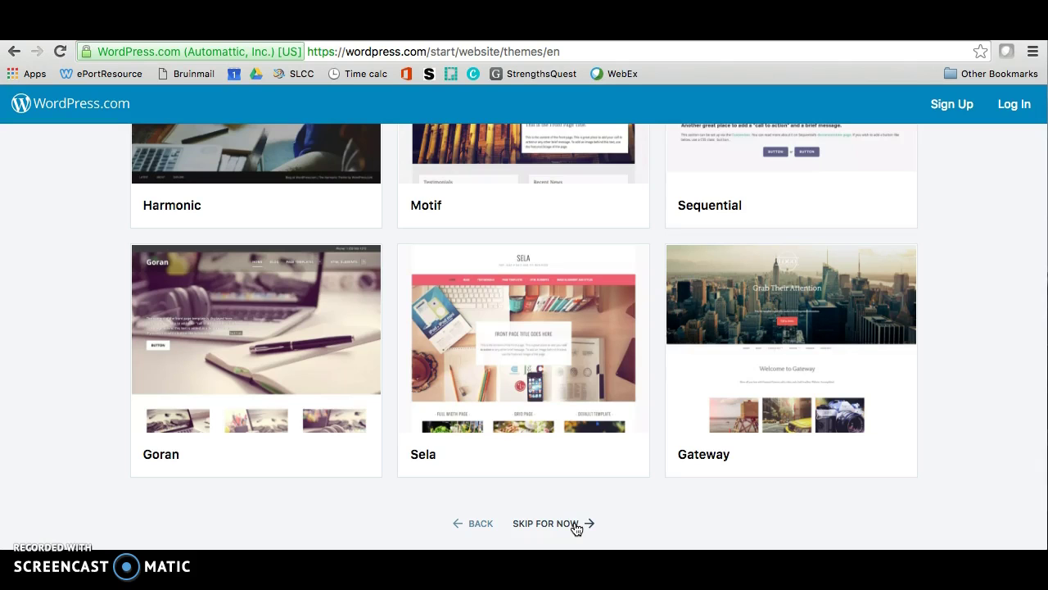
Step: Skip the theme step, search domains for 'slcceporttutorials', and select the free slcceporttutorials.wordpress.com address
left_click(575, 525)
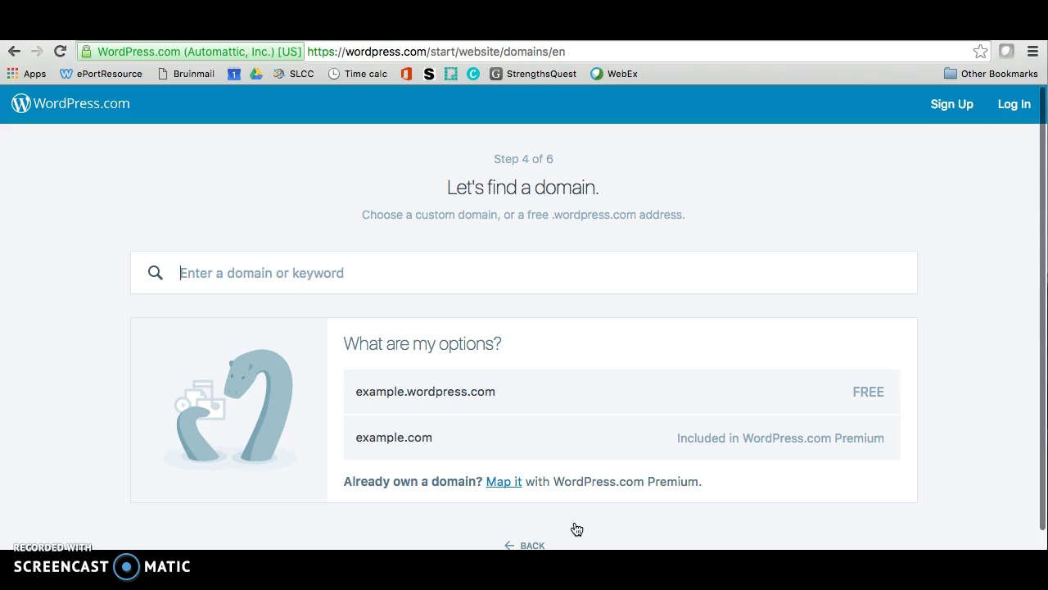
left_click(498, 277)
type("s")
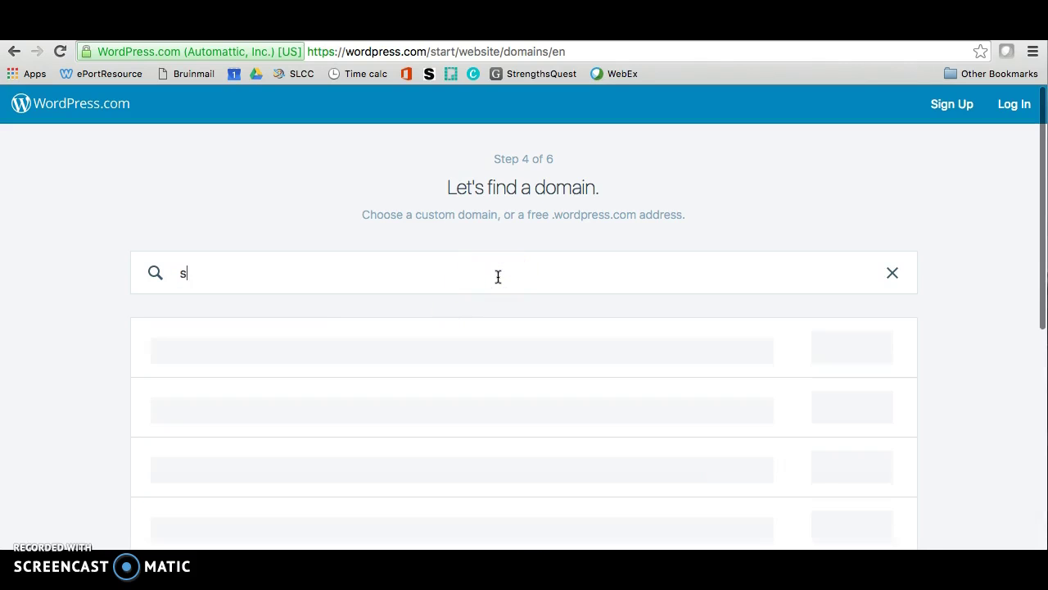
type("lcceporttutorials")
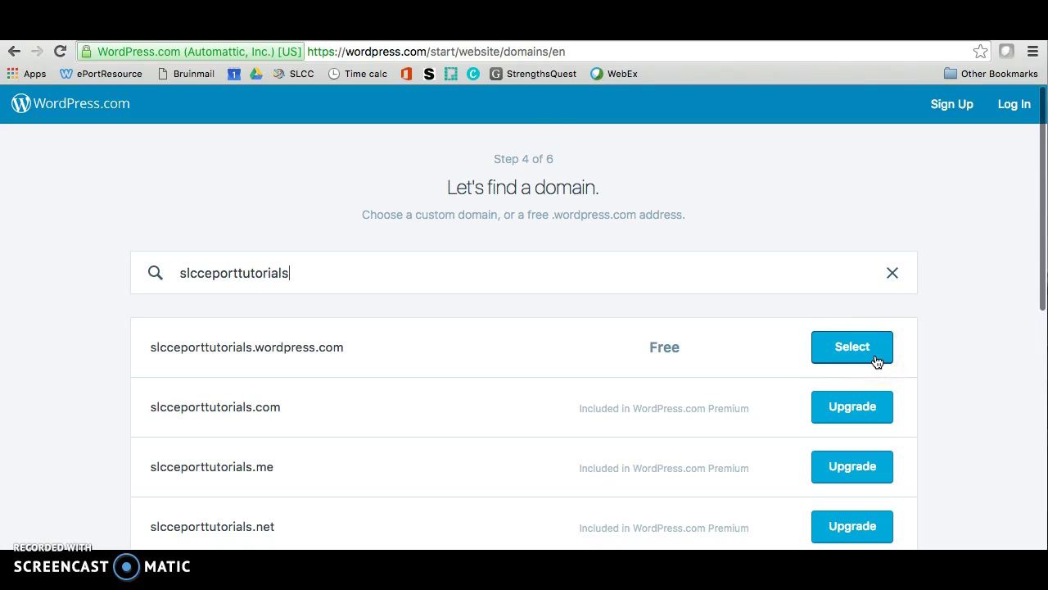
scroll(877, 362, "down", 10)
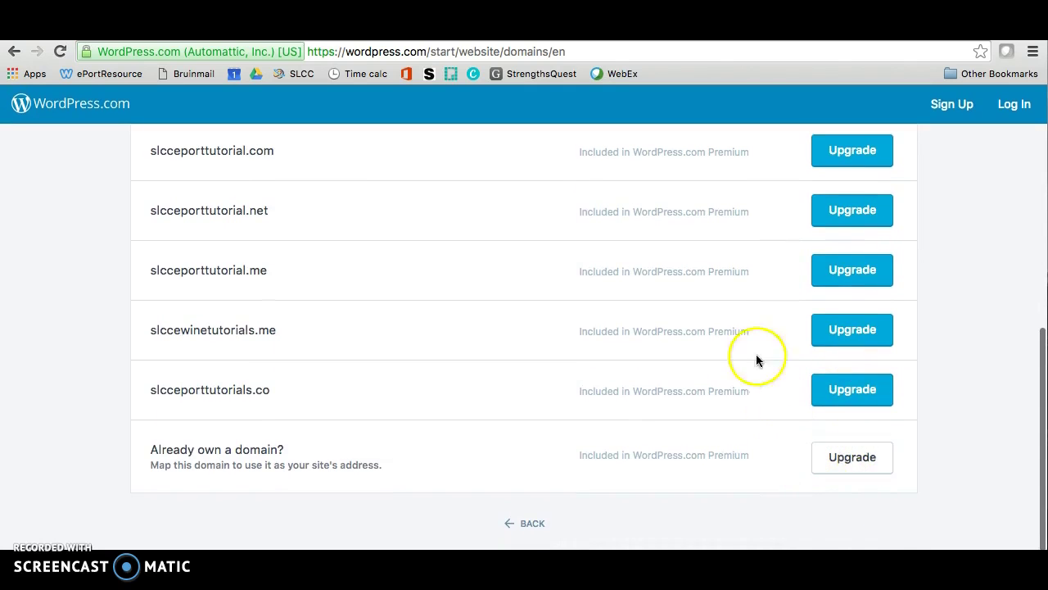
scroll(731, 306, "up", 10)
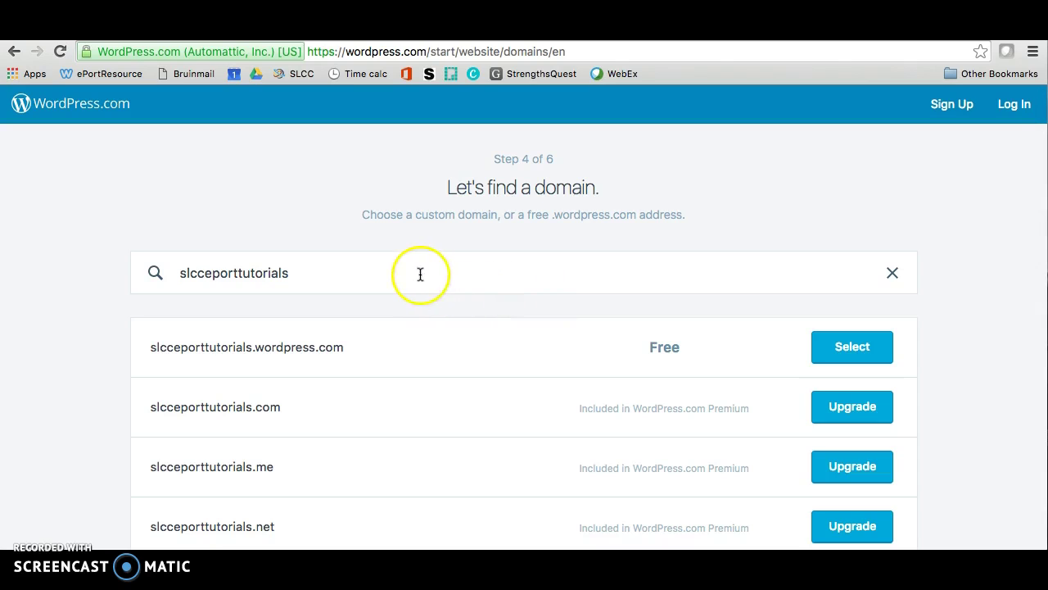
left_click_drag(421, 271, 124, 271)
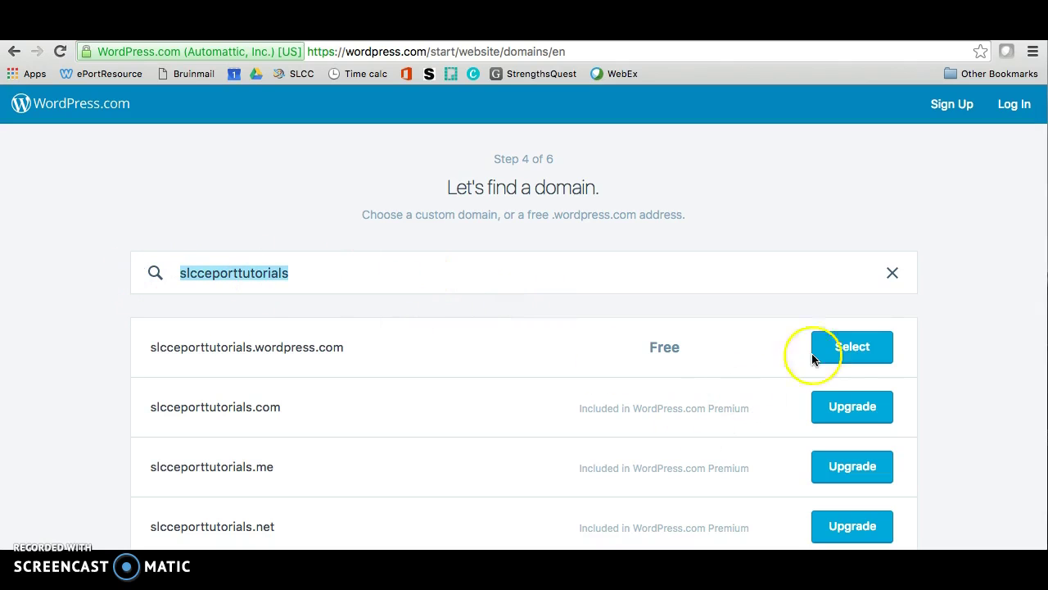
left_click(874, 354)
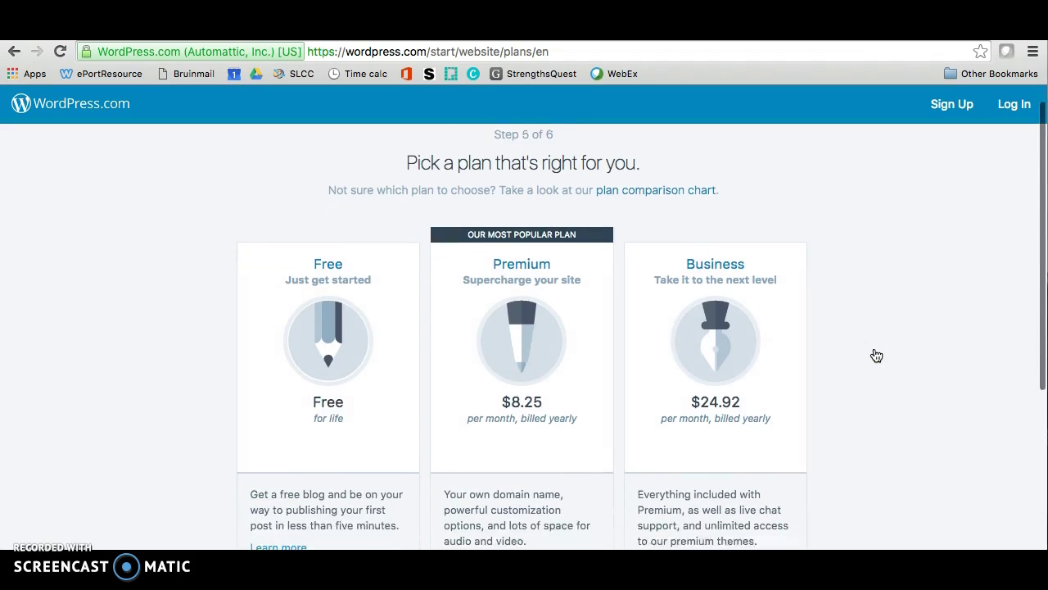
Step: Choose the Free plan for the new site
scroll(877, 355, "down", 1)
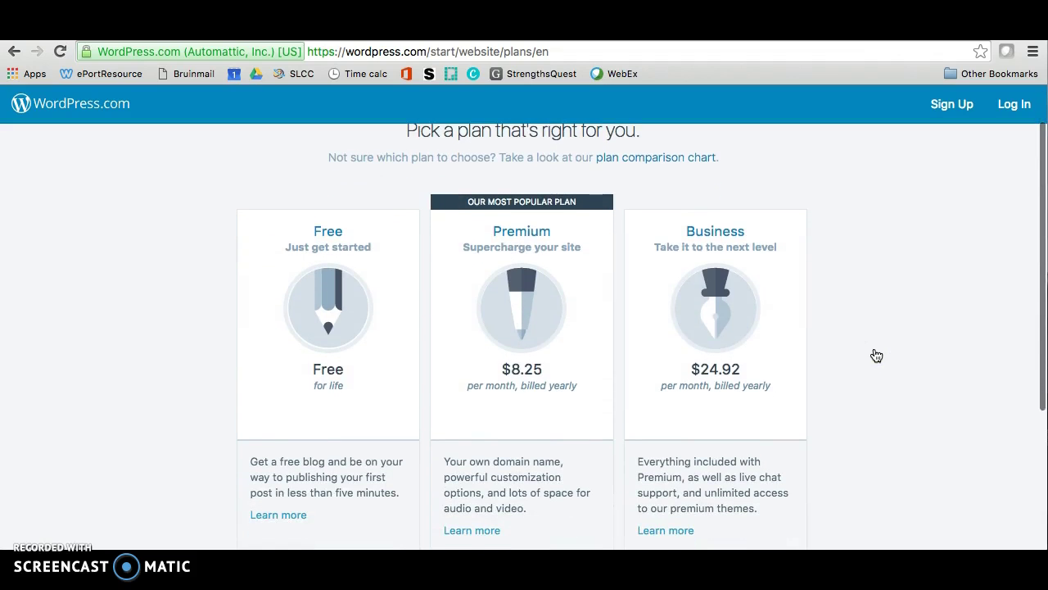
left_click(358, 336)
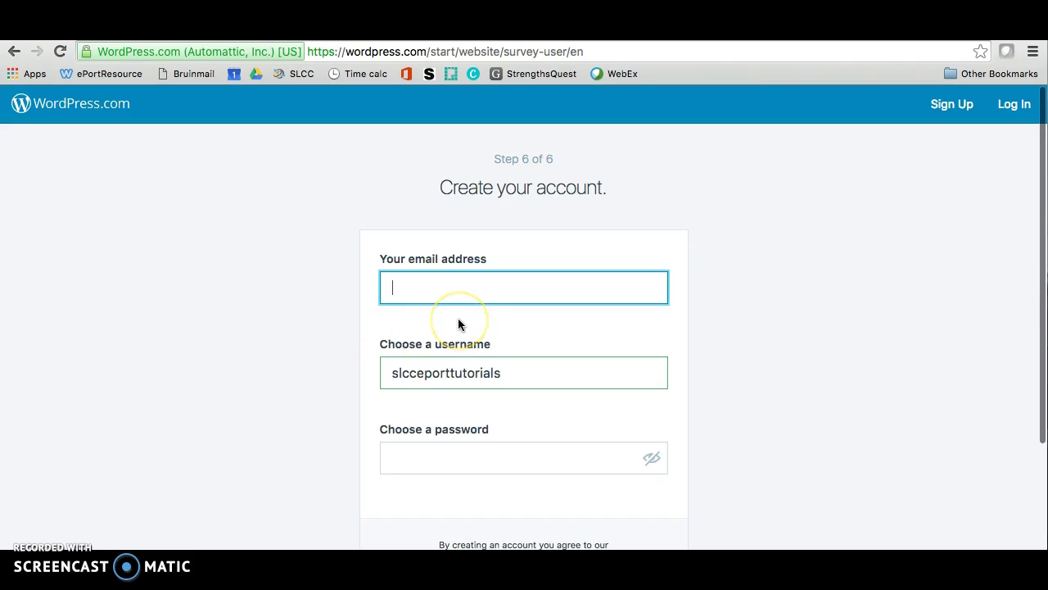
Step: Enter the account e-mail, keep the slcceporttutorials username, set a password, and create the account
key("super+v")
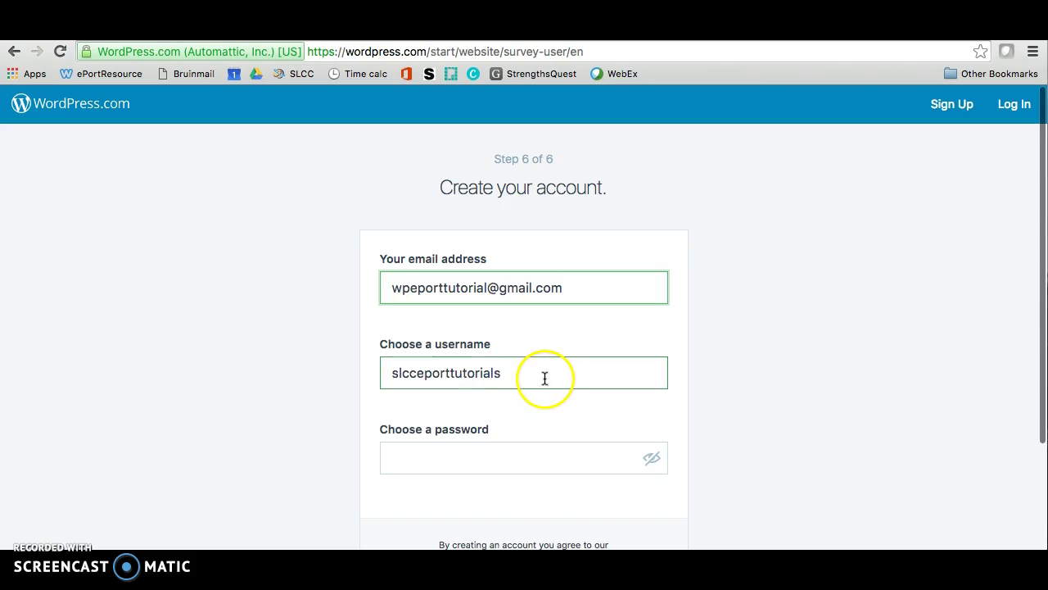
left_click_drag(548, 377, 358, 360)
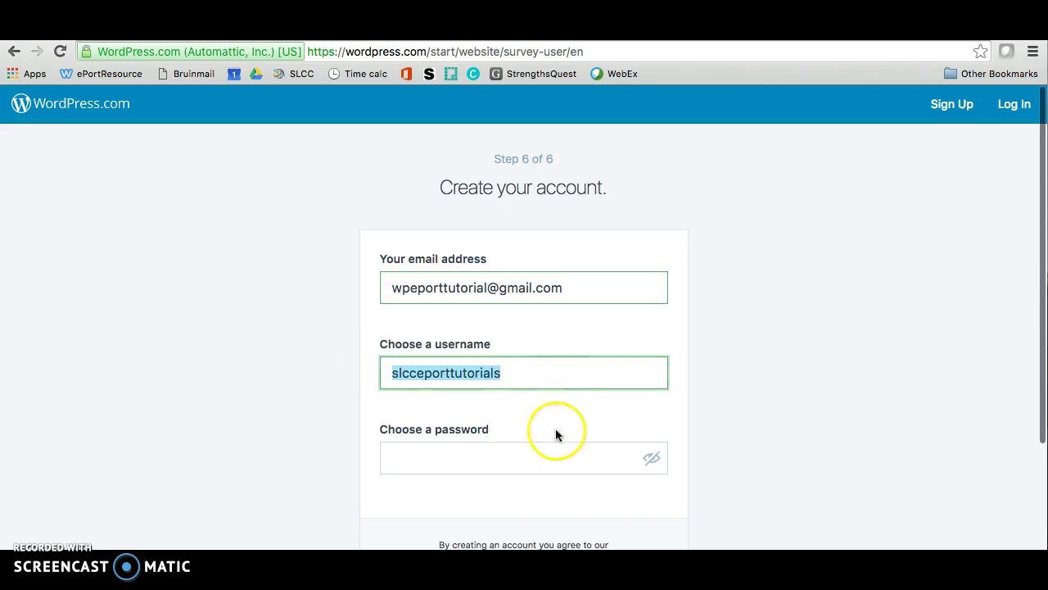
left_click(547, 464)
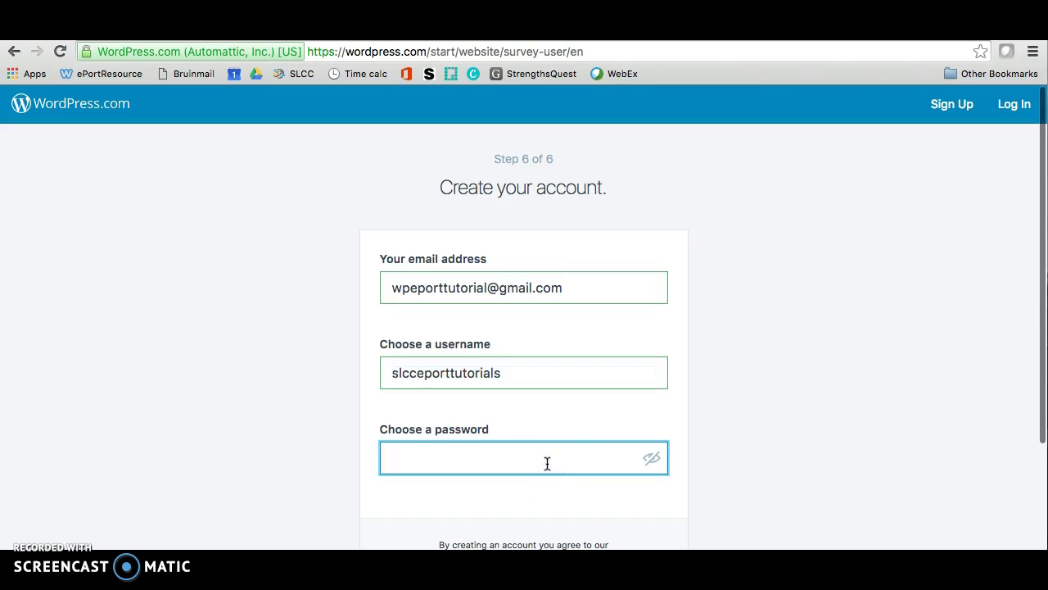
type("*************")
scroll(598, 446, "down", 3)
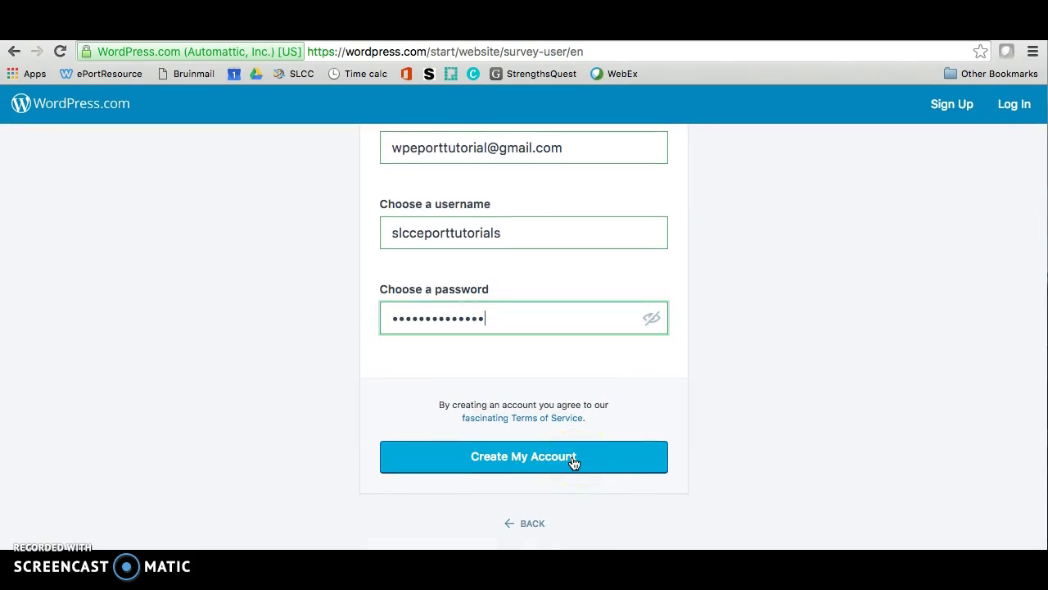
left_click(574, 463)
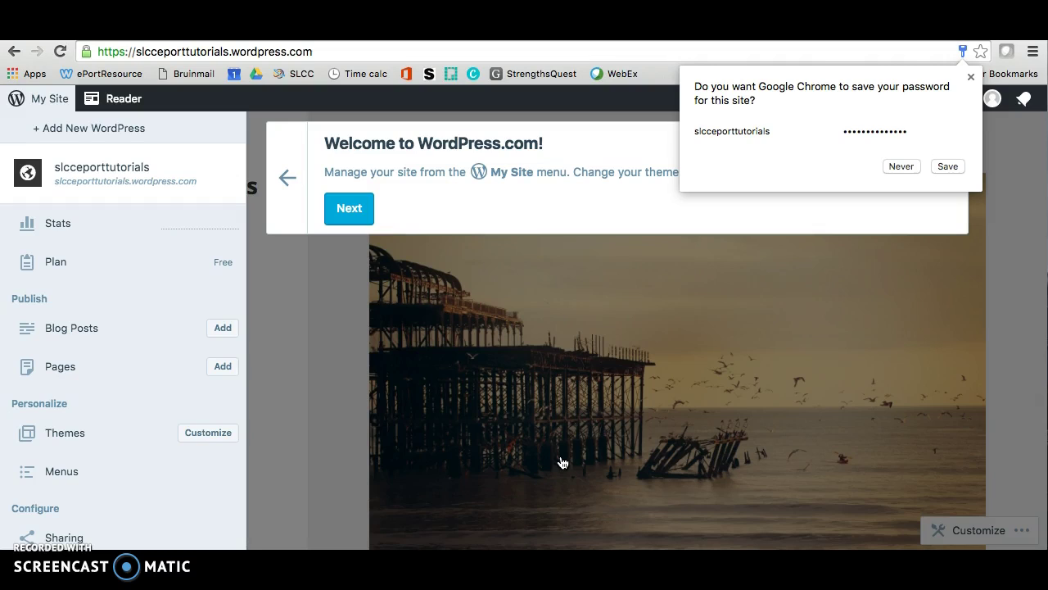
Step: Dismiss the browser's save-password prompt once the new site's dashboard loads
left_click(532, 435)
left_click(66, 537)
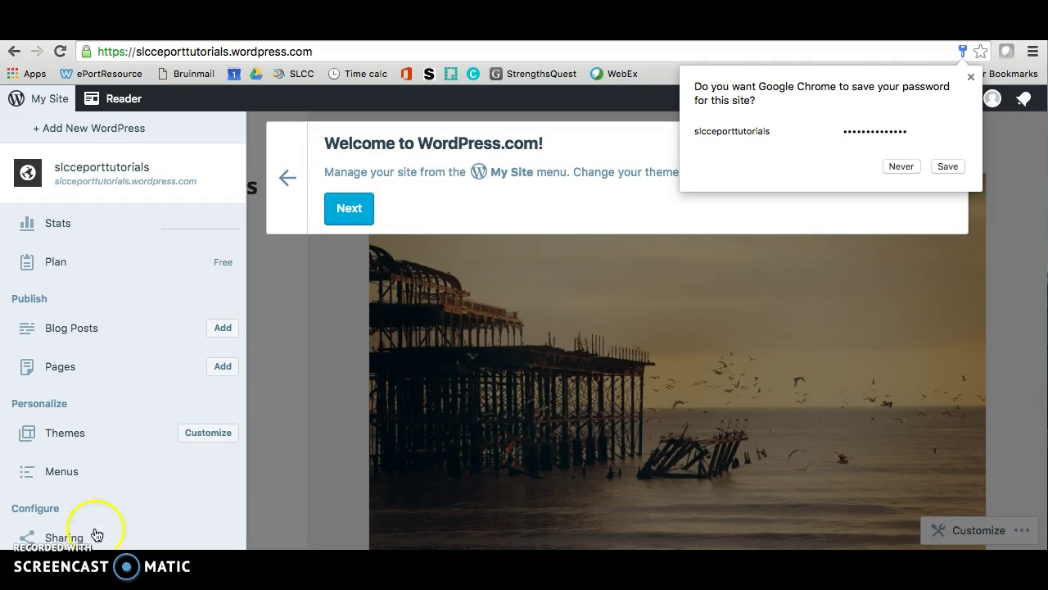